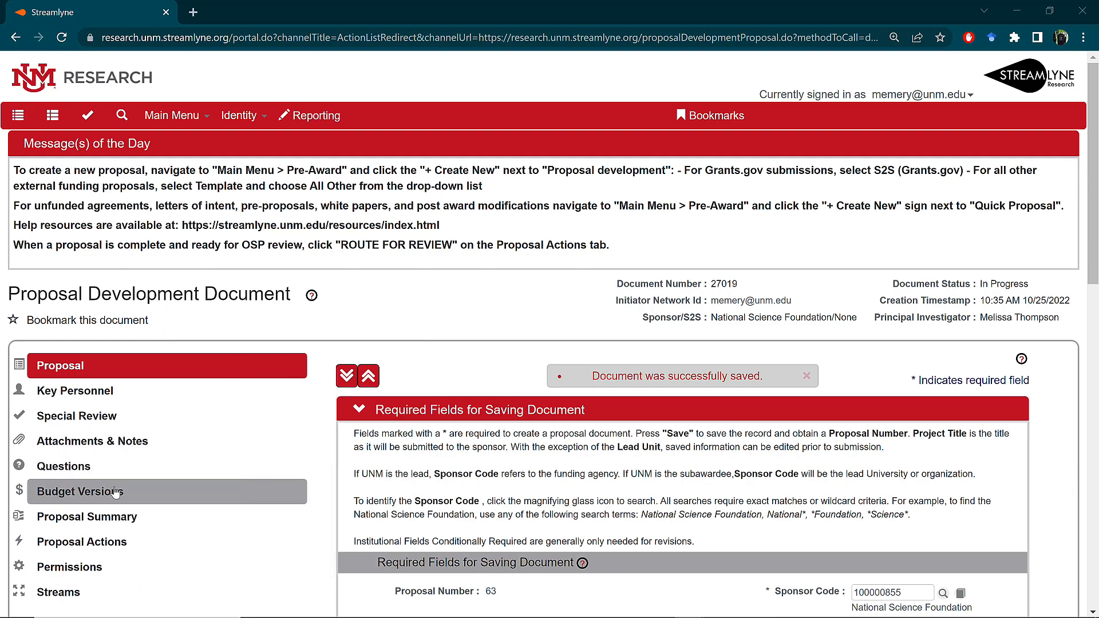
Add a new budget version named "budget" to the proposal.
click(115, 493)
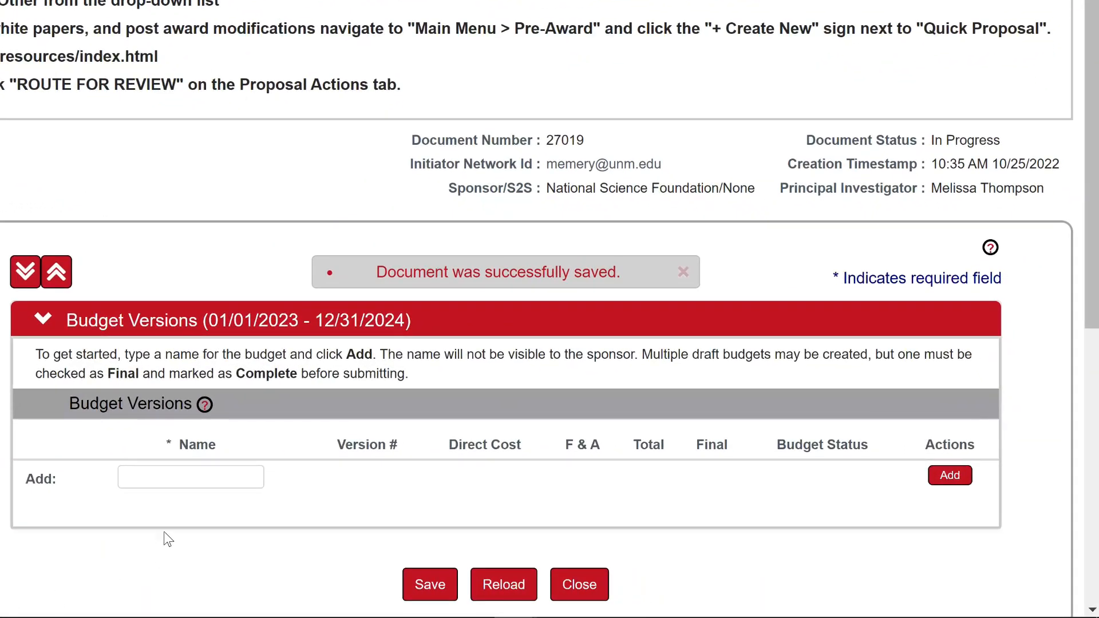
click(148, 473)
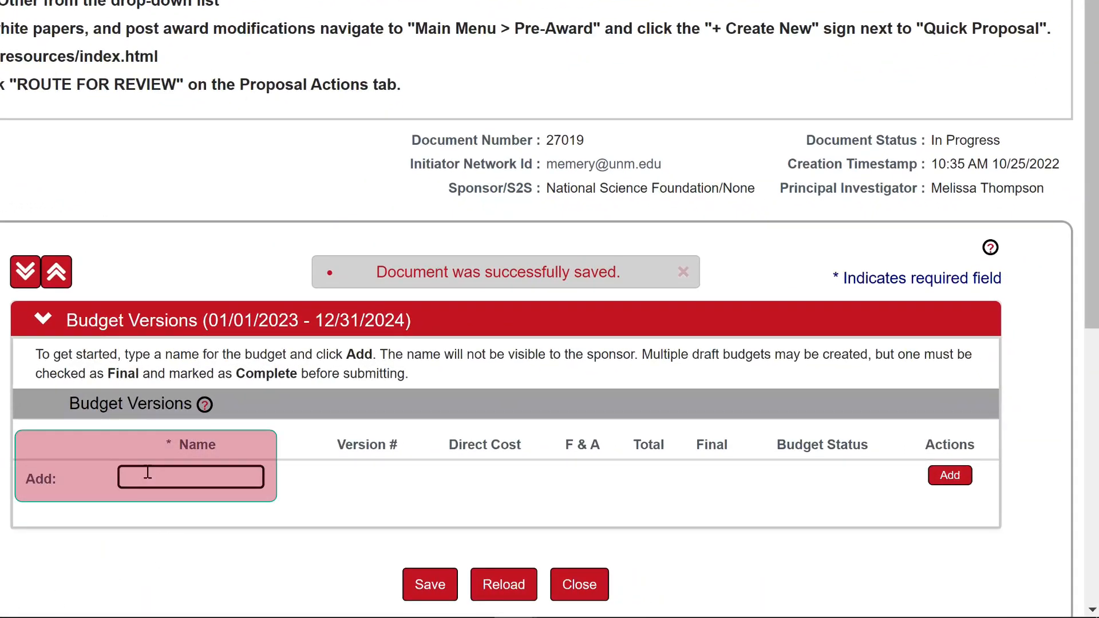
text(budget)
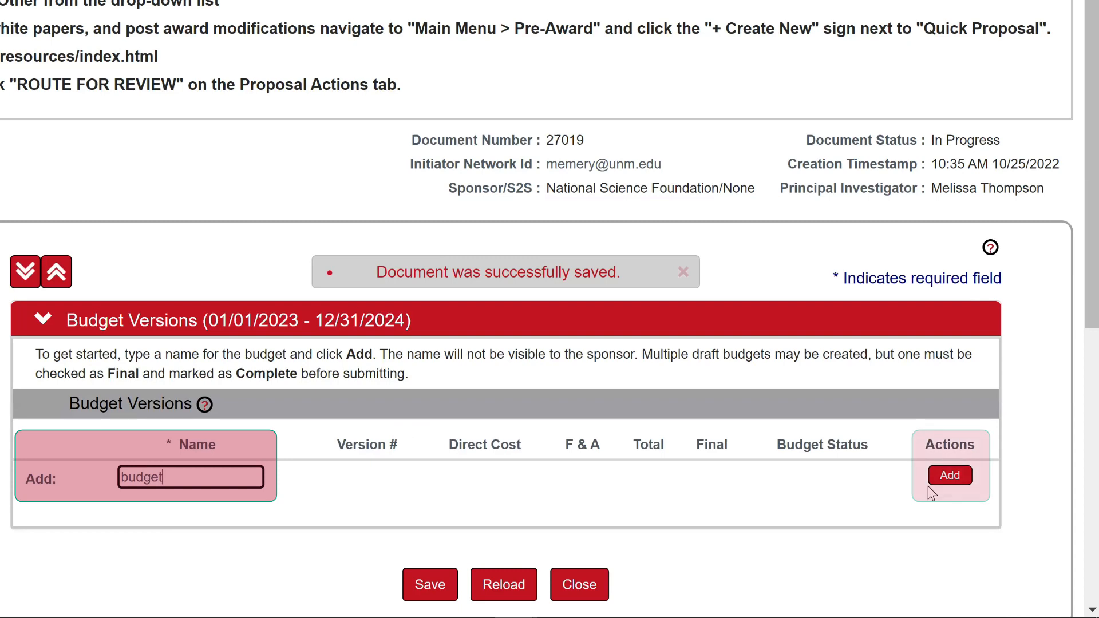
click(948, 475)
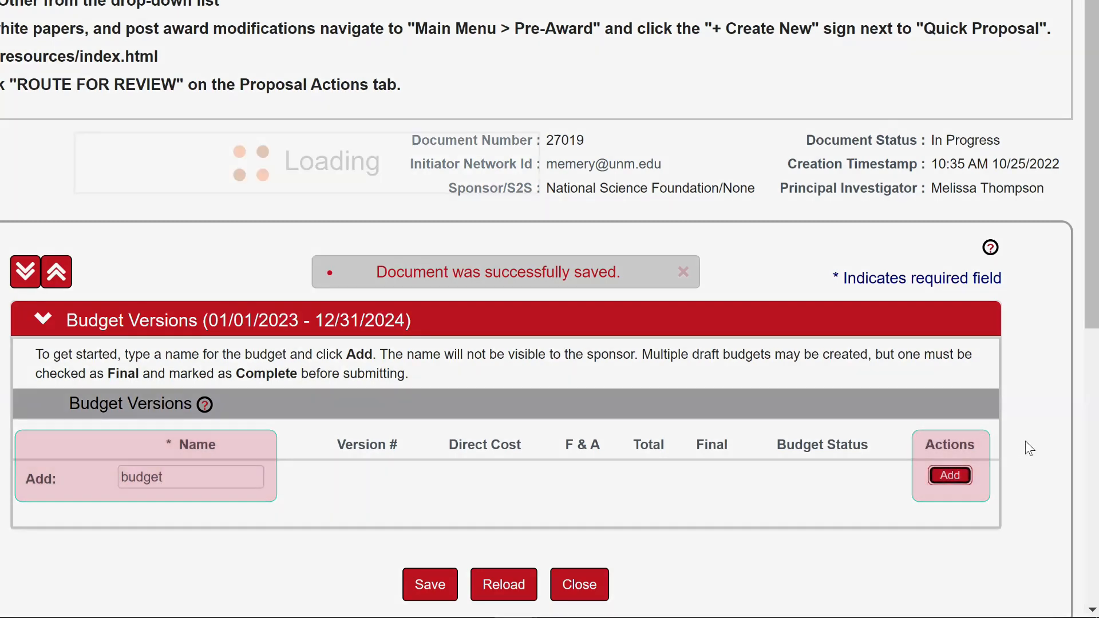
Mark the new budget version as final and set its budget status to Complete.
scroll(1025, 441, down, 3)
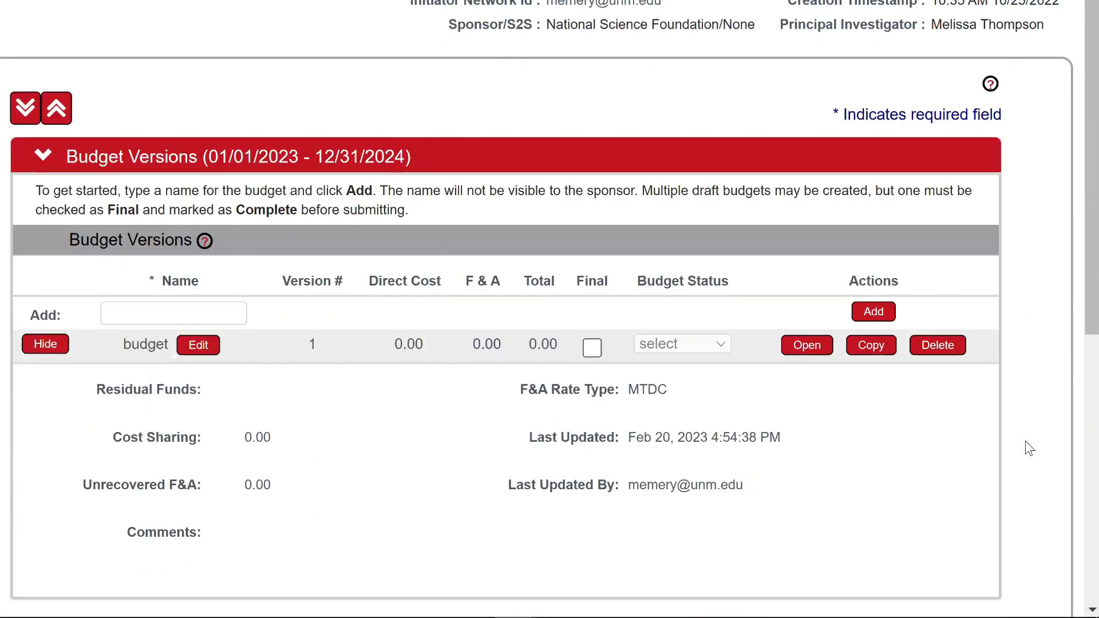
scroll(1029, 448, down, 2)
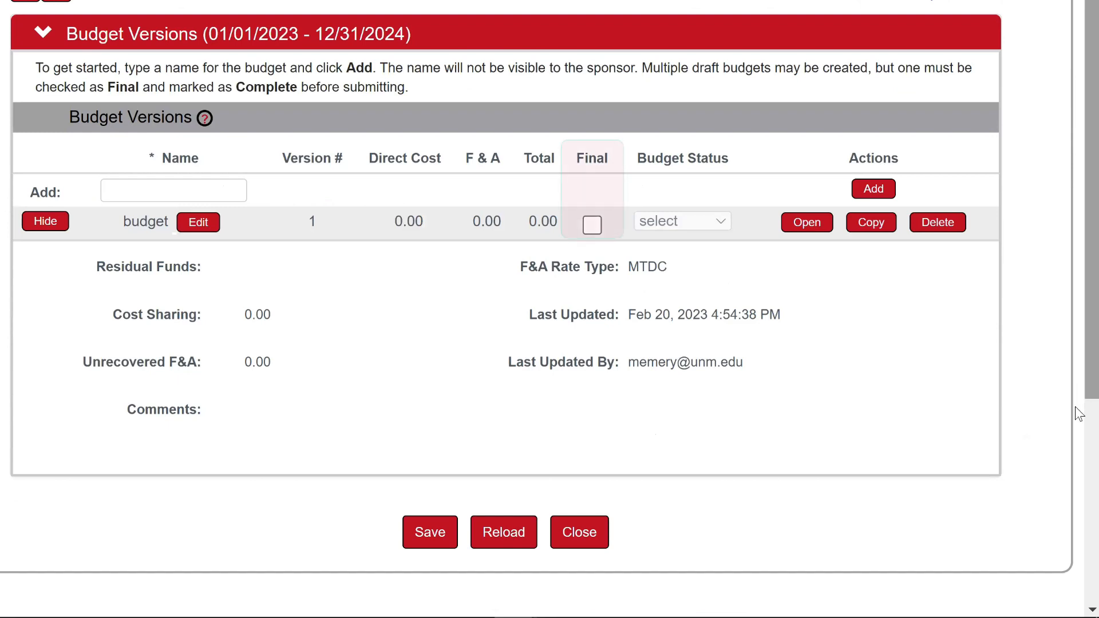
click(593, 226)
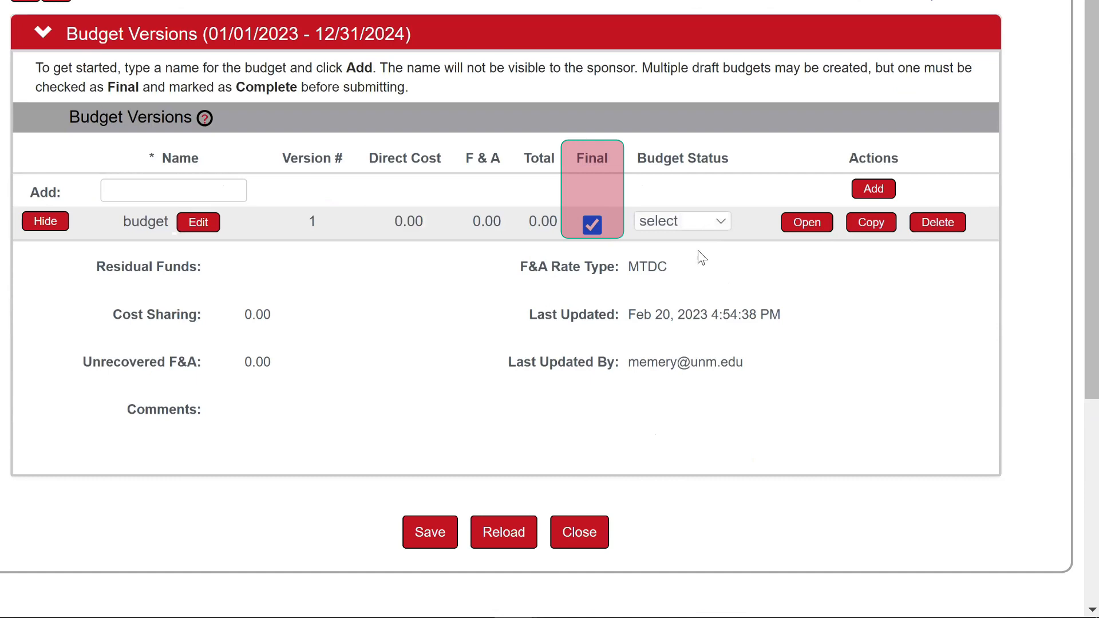
click(696, 225)
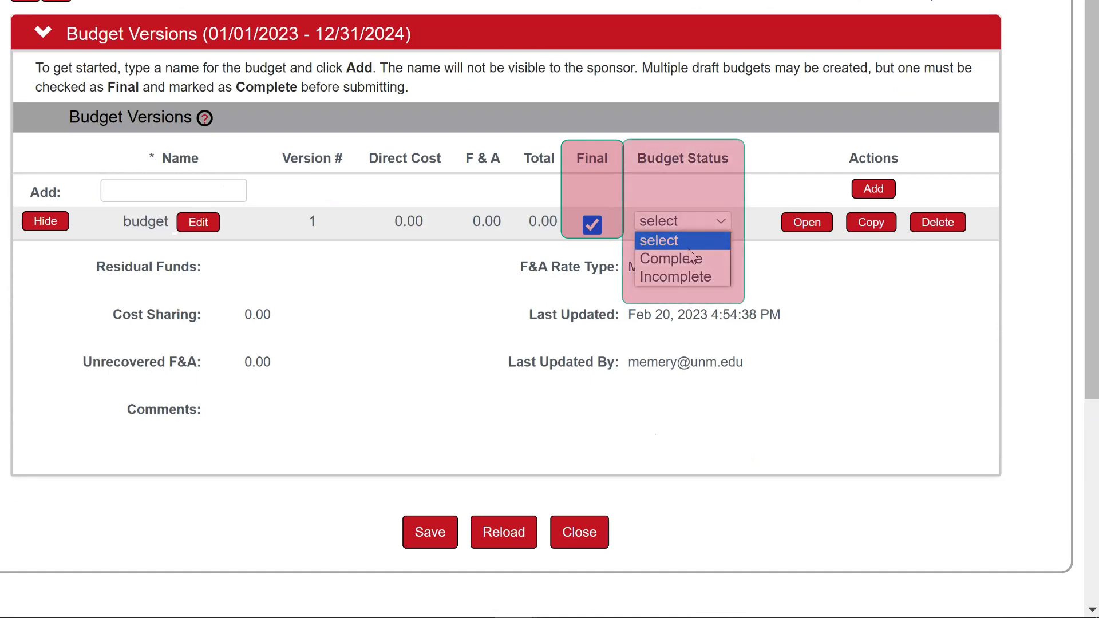
click(687, 258)
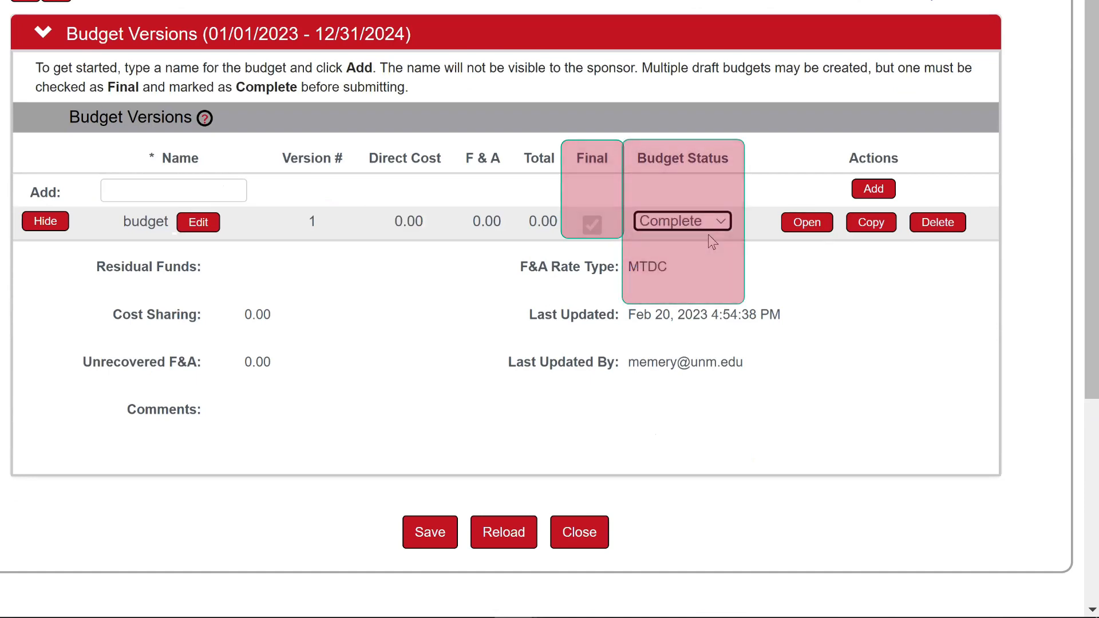
Set the budget version's status to Incomplete and clear its Final mark.
click(684, 222)
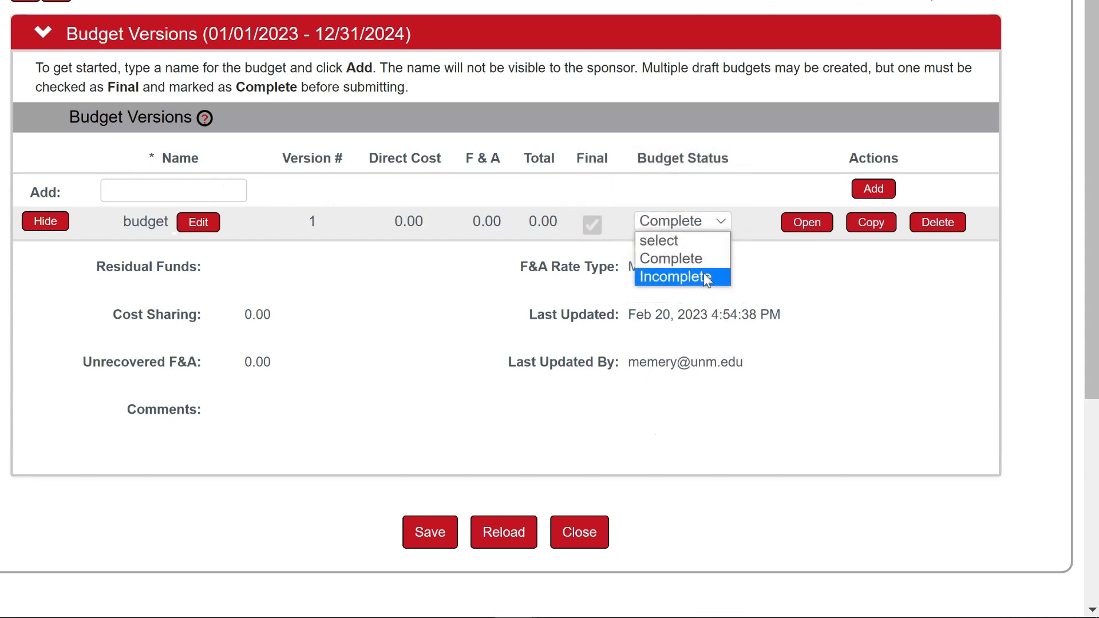
click(705, 277)
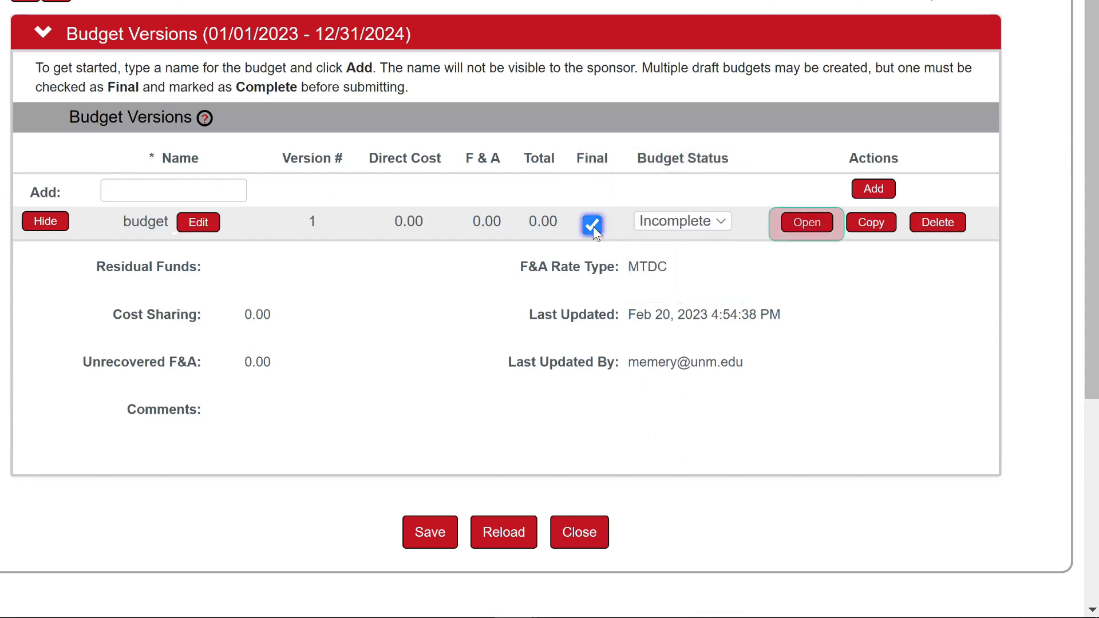
click(592, 225)
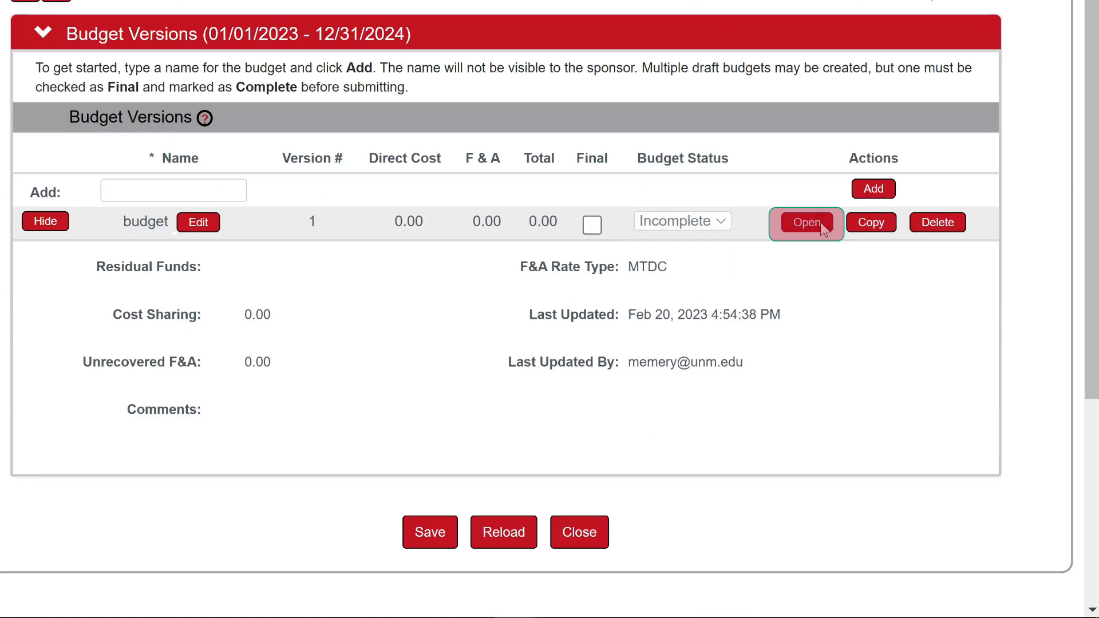
Open the budget version and review the available F&A rate type and On/Off Campus options.
click(823, 229)
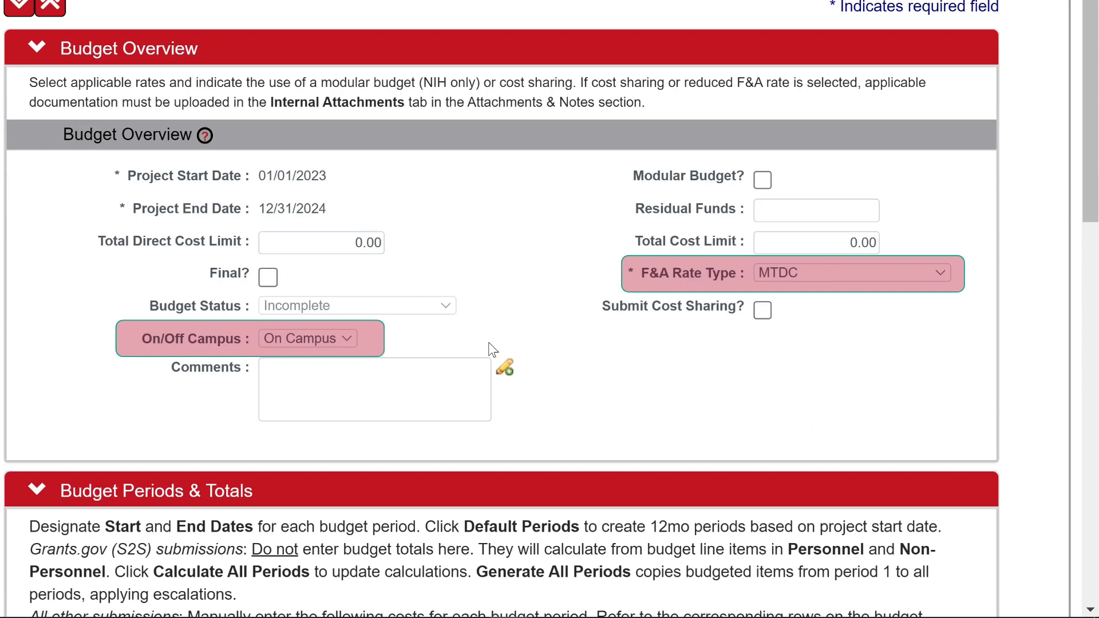
click(939, 273)
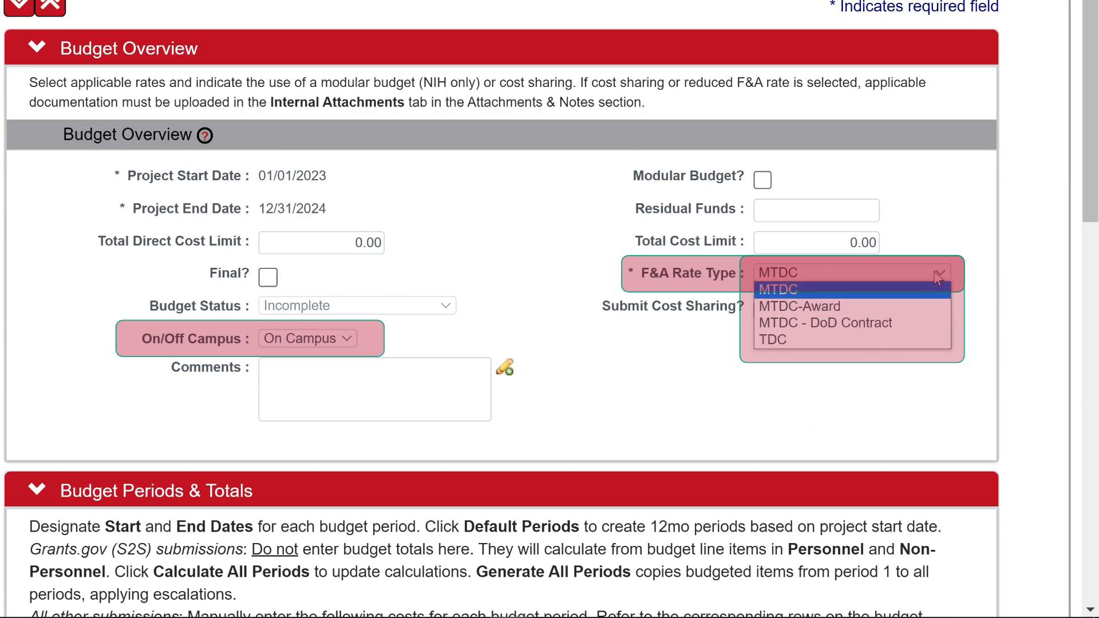
click(976, 287)
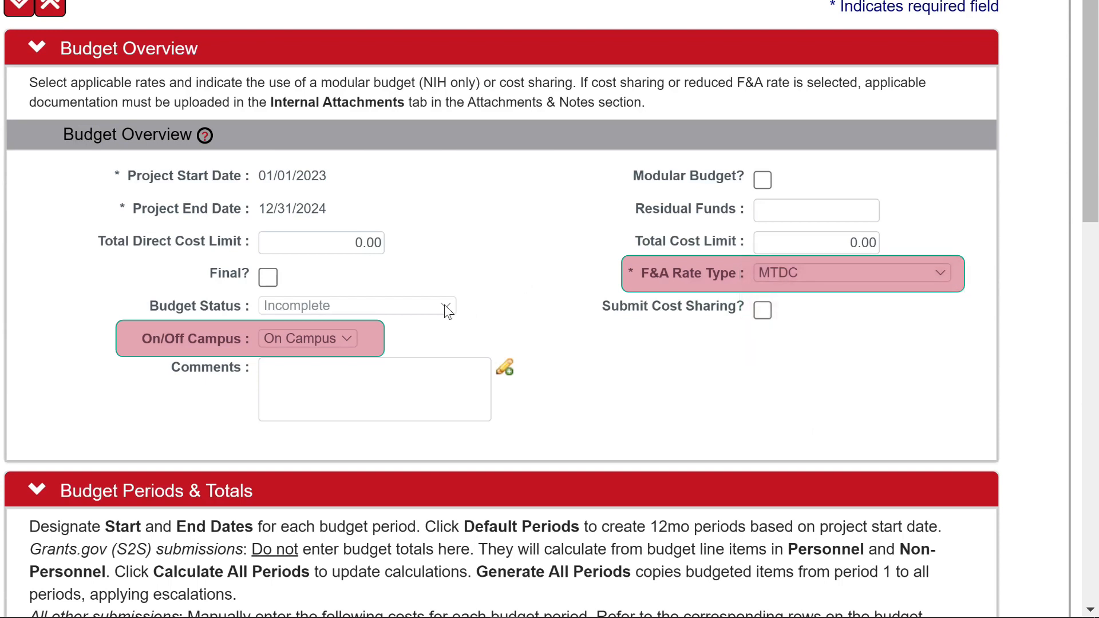
click(337, 340)
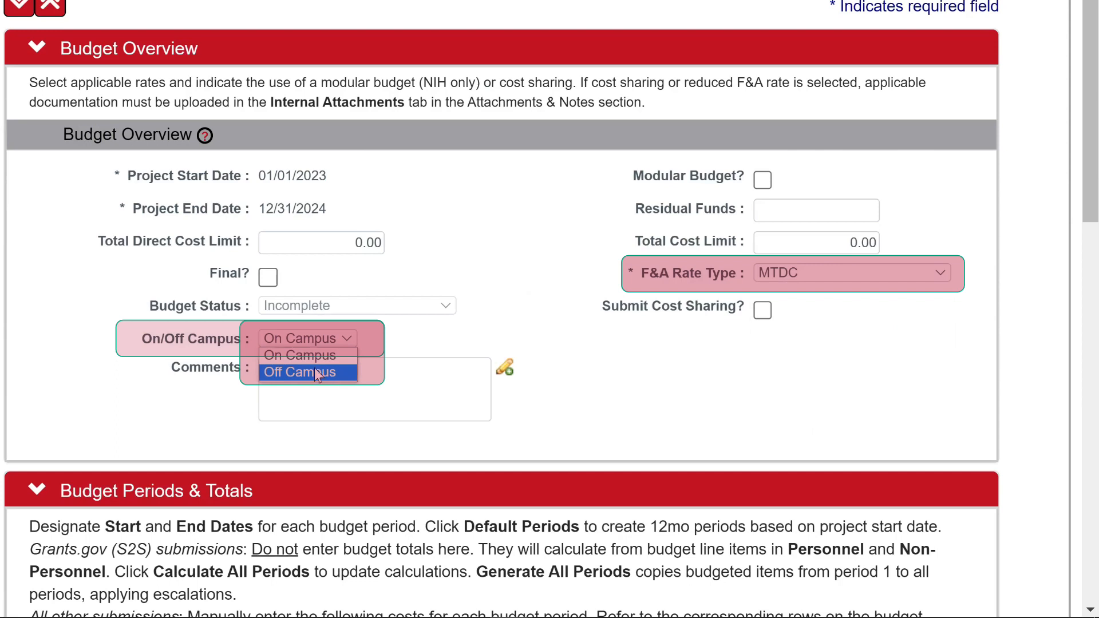
click(393, 345)
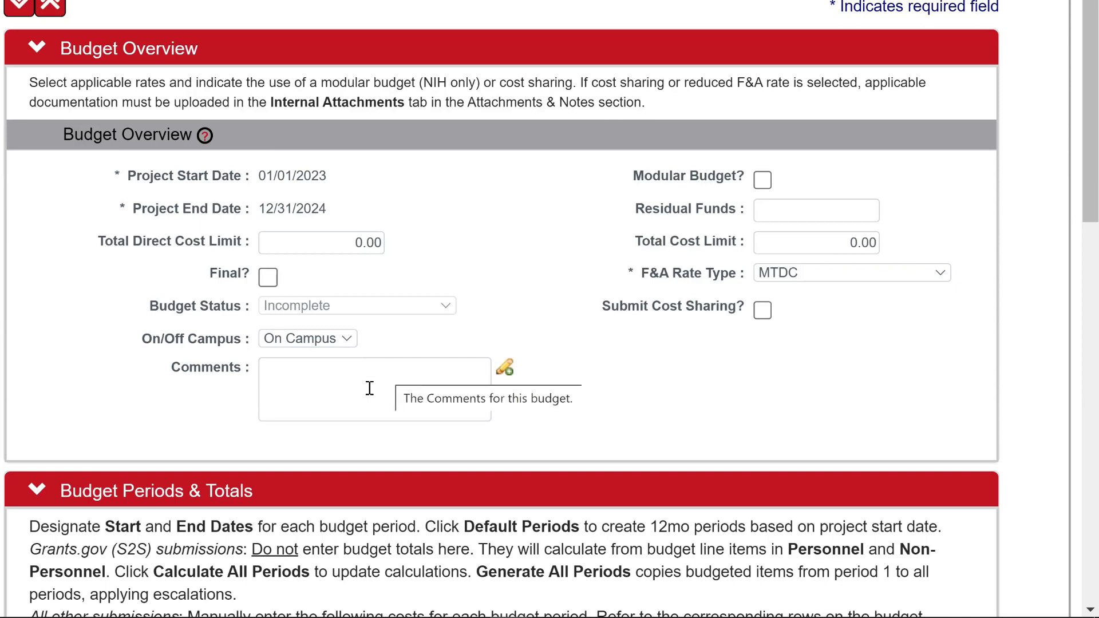
click(303, 377)
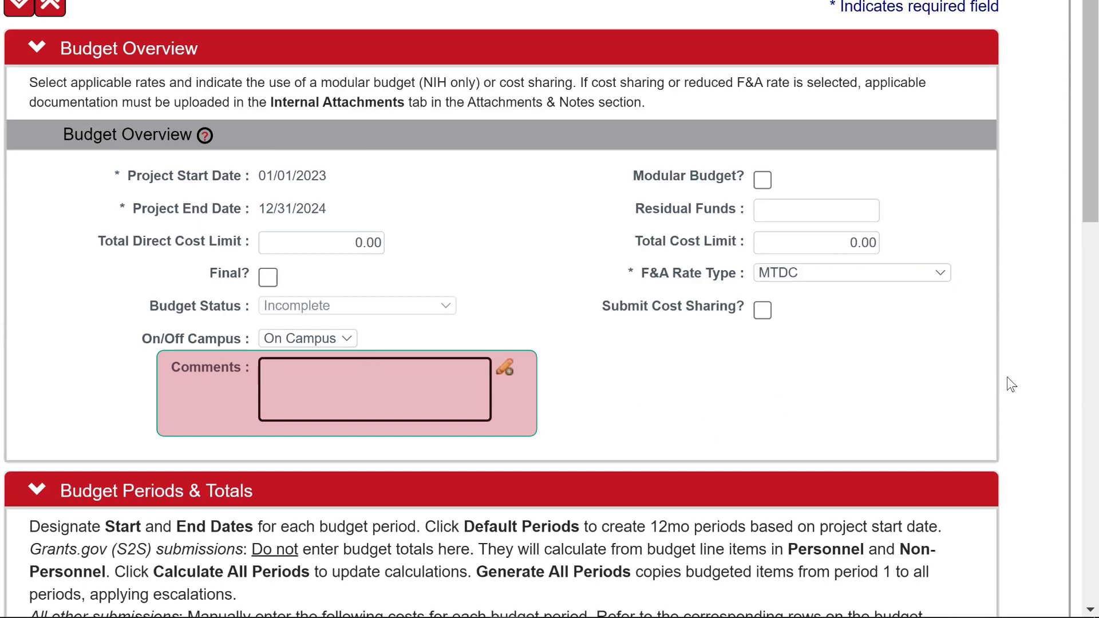
click(1037, 393)
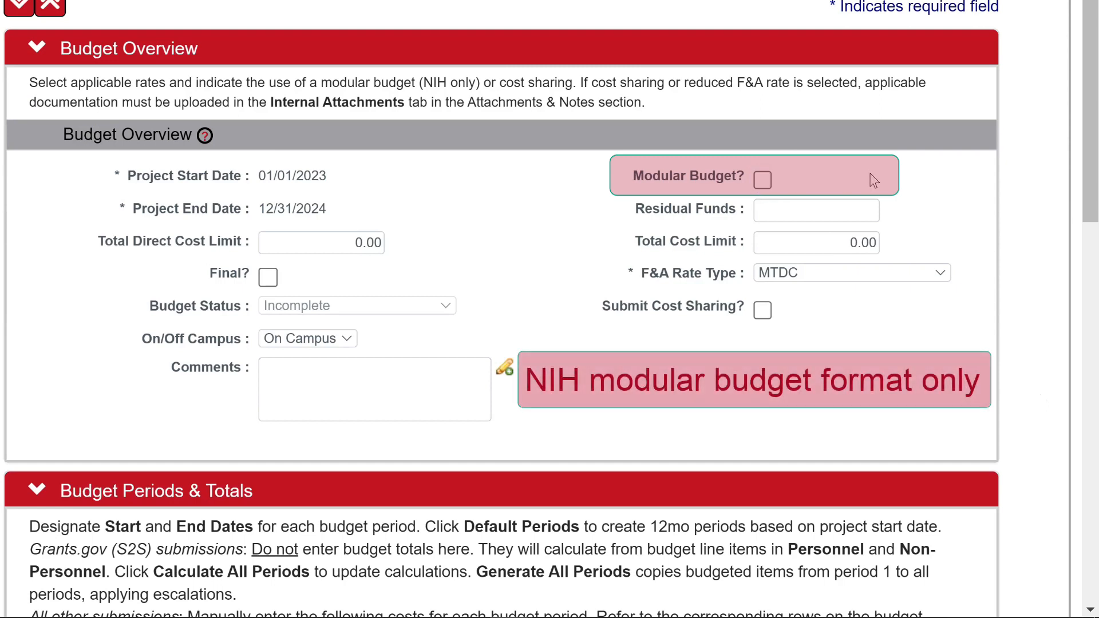
click(762, 311)
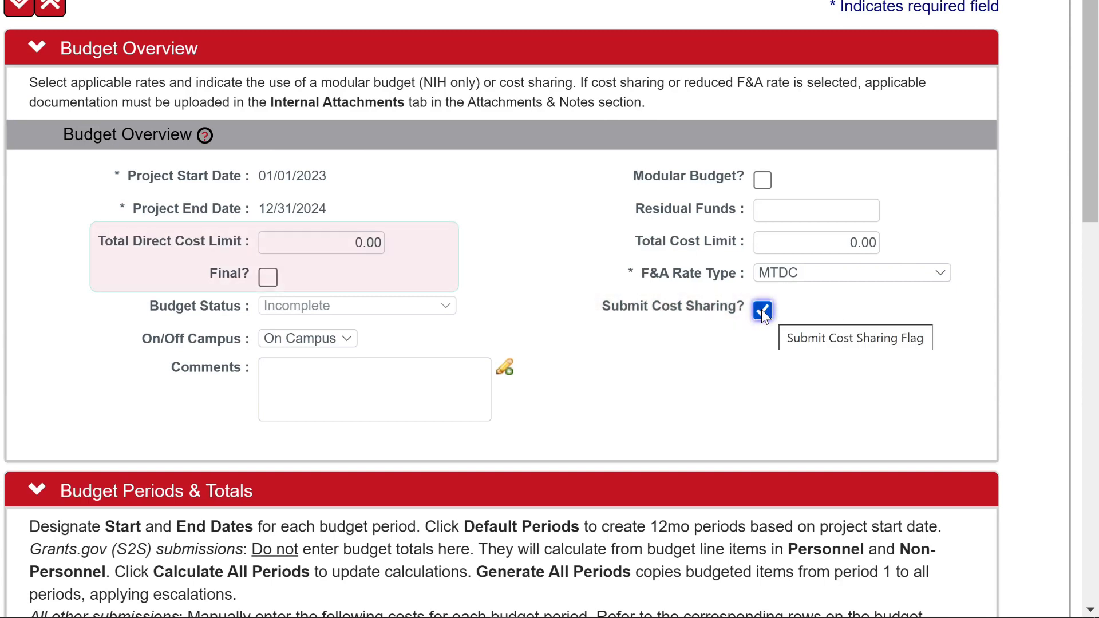
click(762, 309)
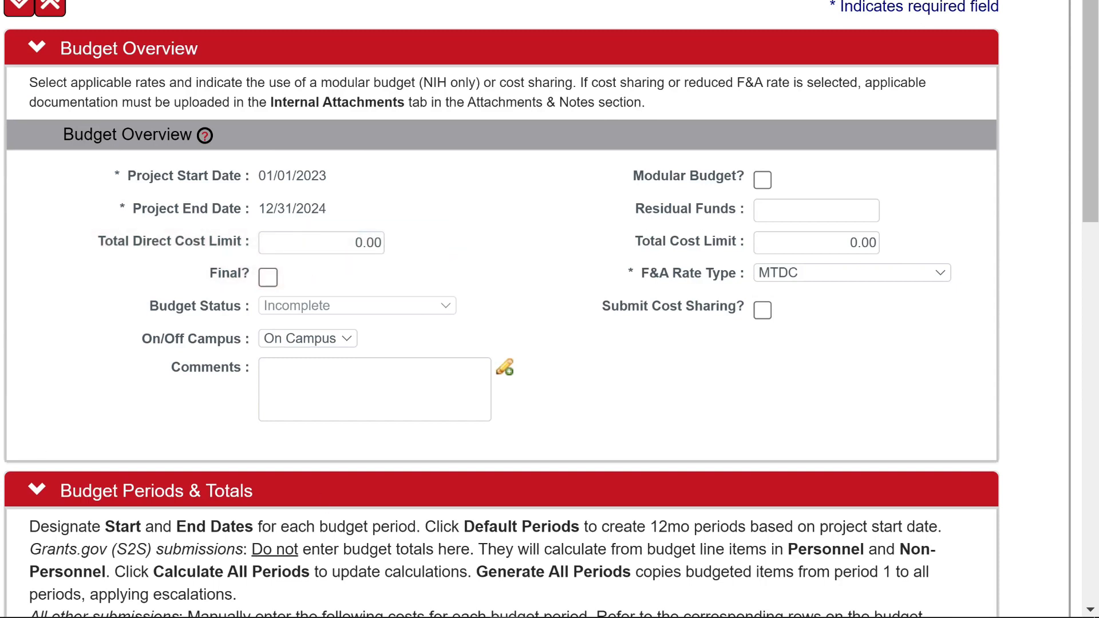
Apply the default 12-month periods to the budget, based on the project start date.
scroll(550, 309, down, 10)
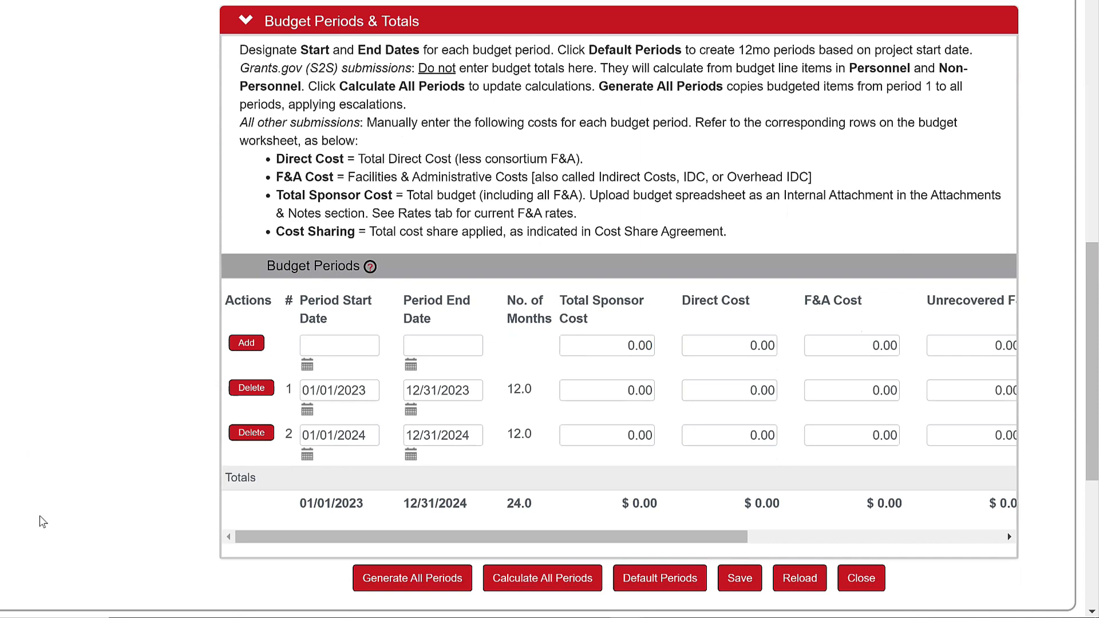
click(370, 393)
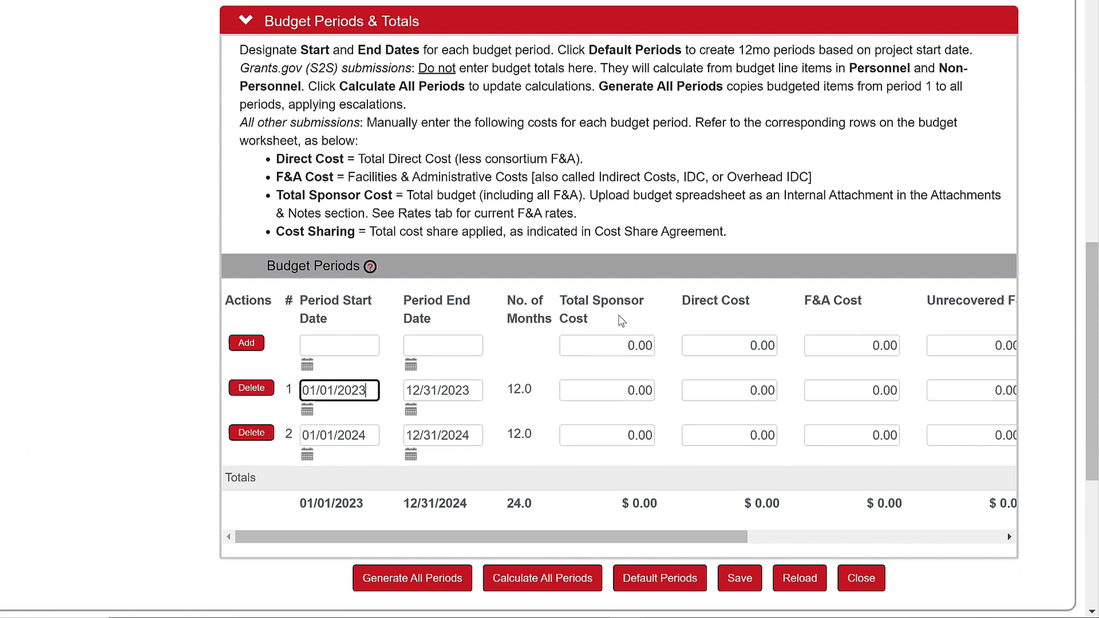
click(657, 578)
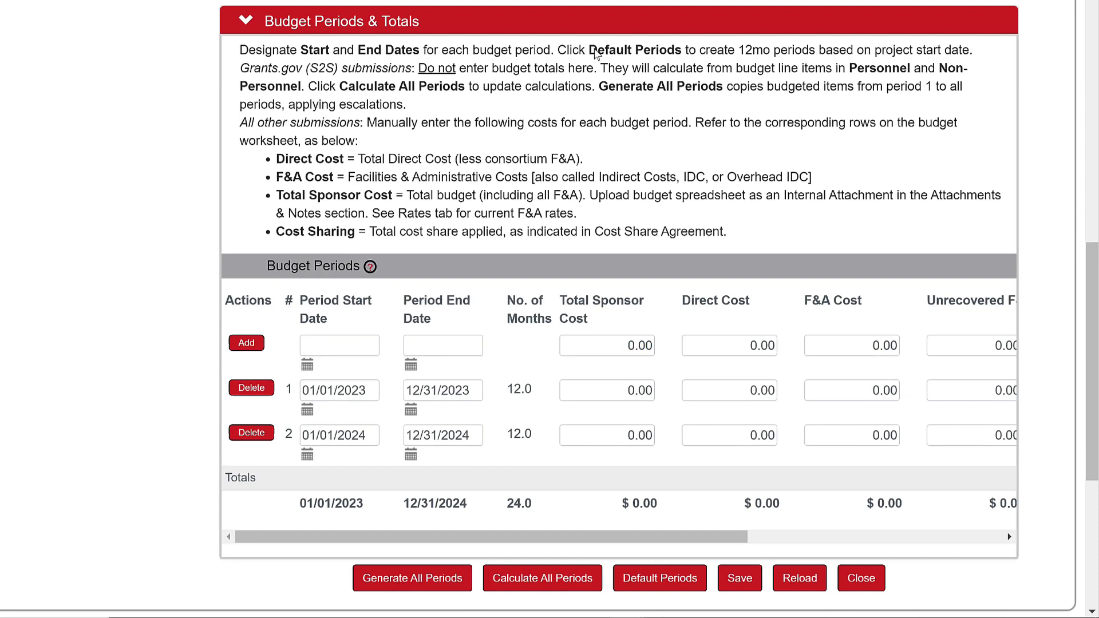
Examine period 1's Direct Cost, F&A Cost, Total Sponsor Cost and Cost Sharing fields and the instructions defining these costs.
click(723, 389)
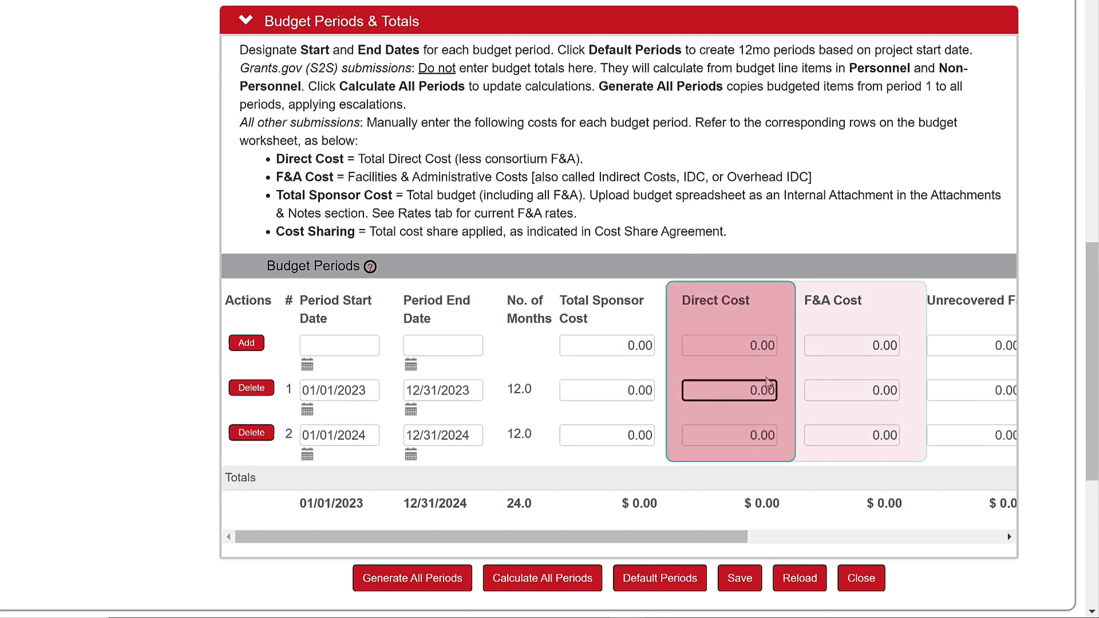
click(842, 390)
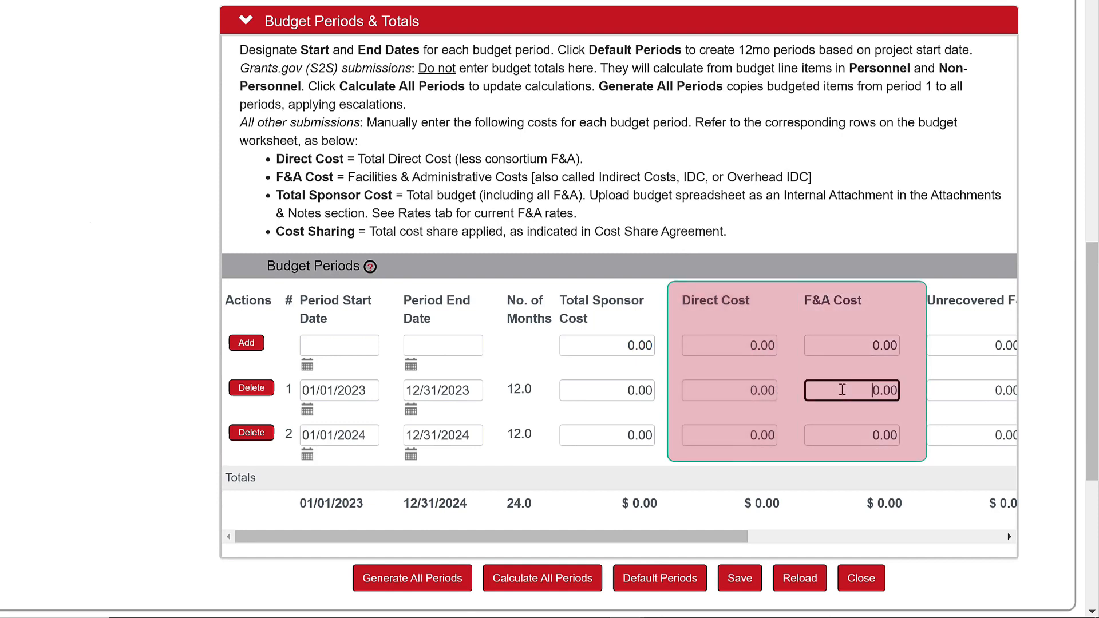
click(601, 389)
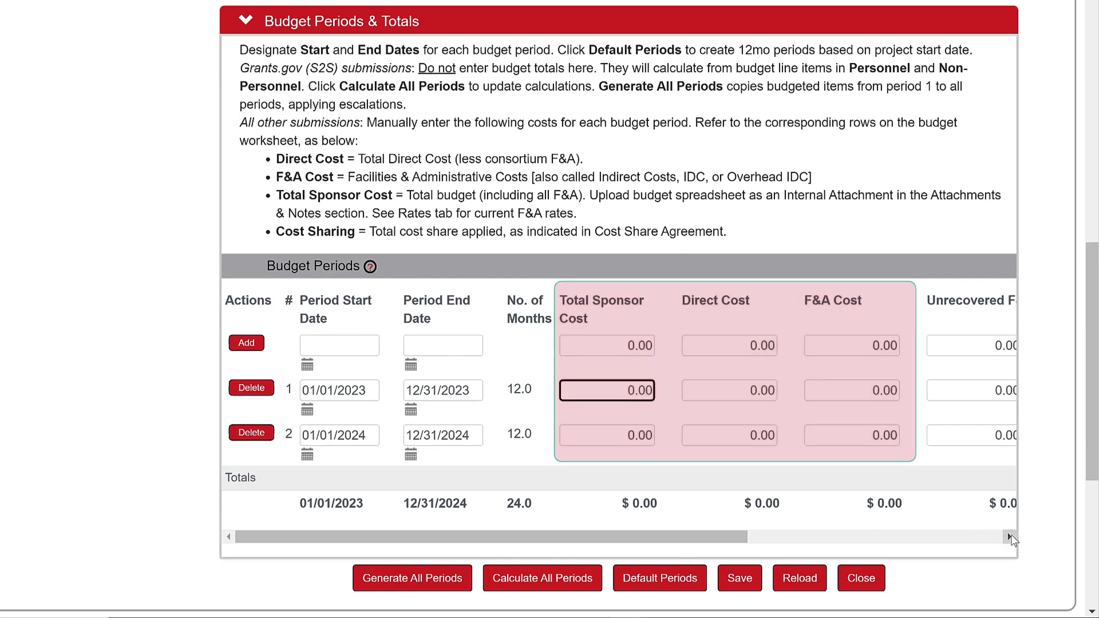
click(1009, 537)
click(1011, 539)
click(1011, 538)
click(1011, 538)
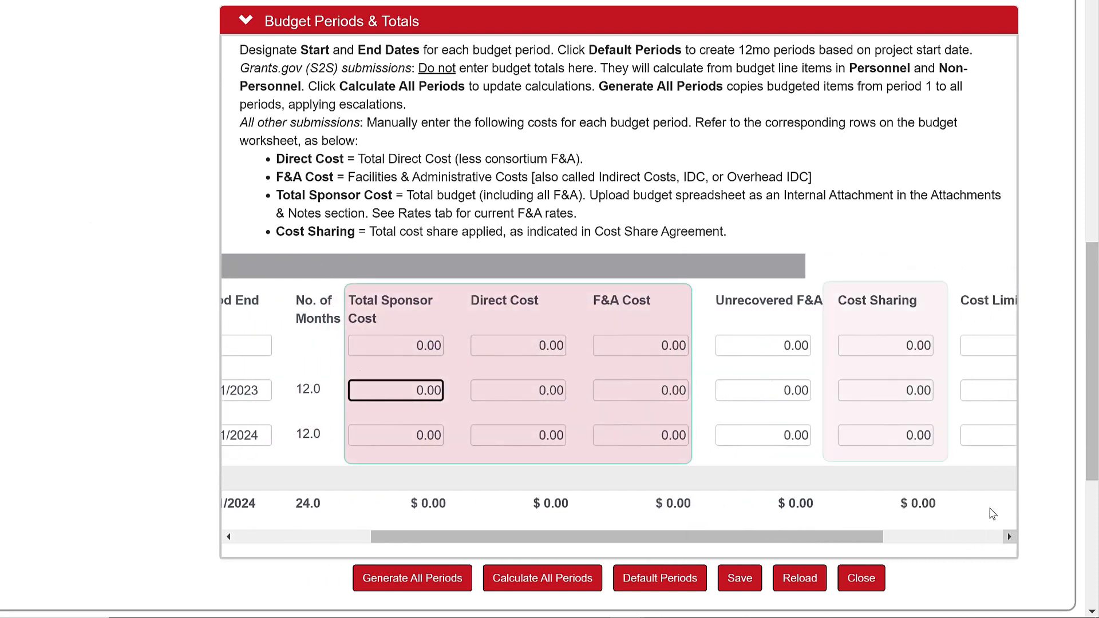
click(897, 396)
click(229, 537)
click(228, 537)
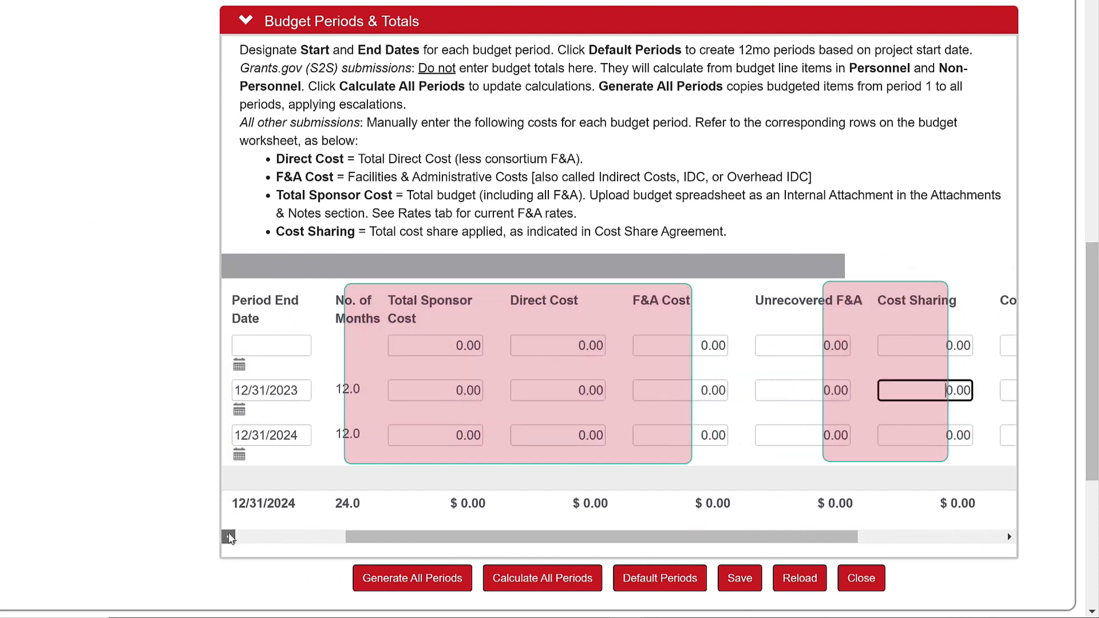
click(228, 537)
click(229, 537)
click(228, 537)
click(229, 537)
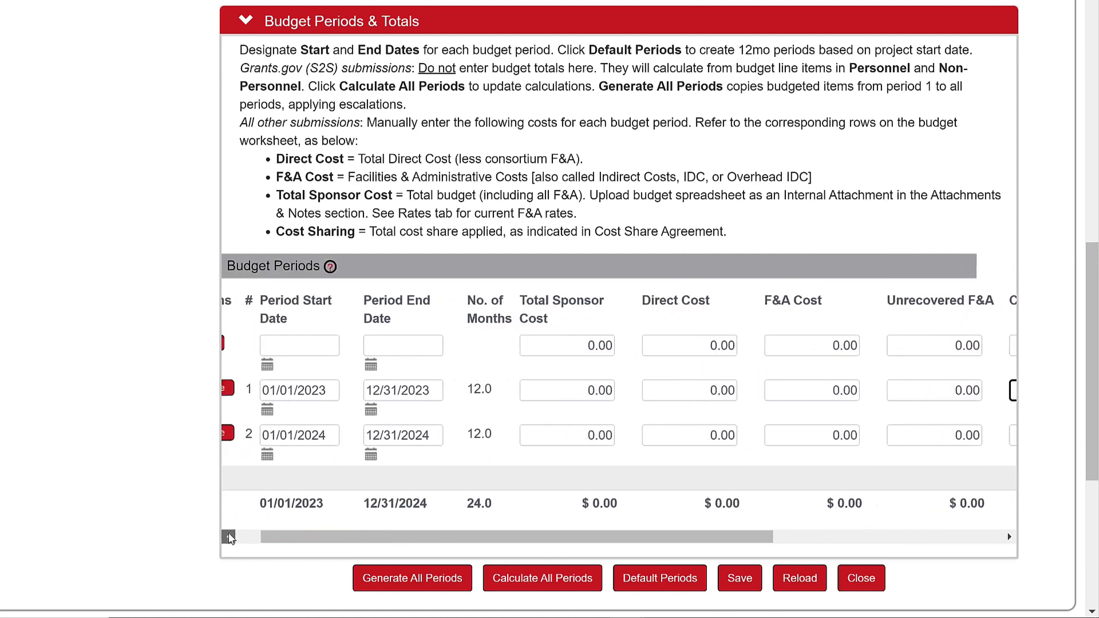
click(228, 537)
click(228, 537)
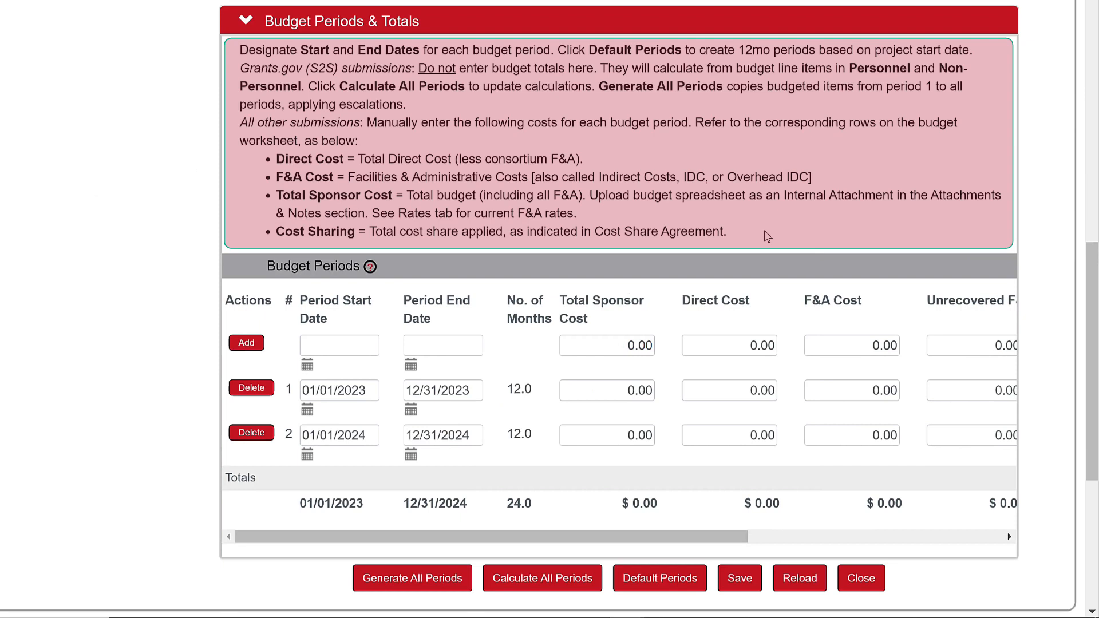
drag(747, 241, 271, 164)
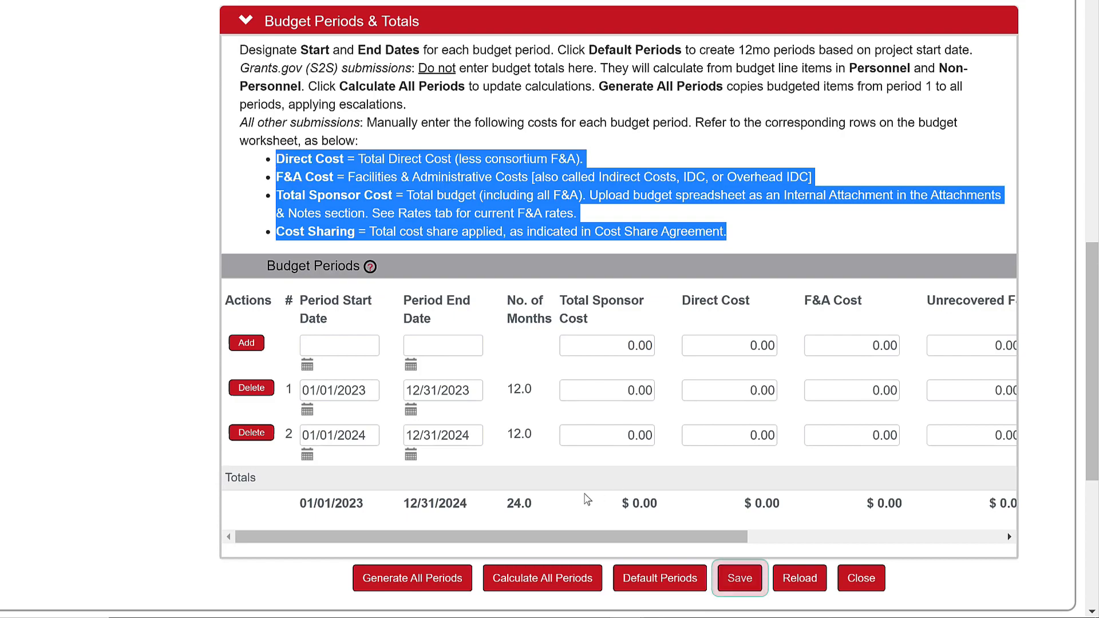
Save the budget document and return to the proposal.
click(741, 580)
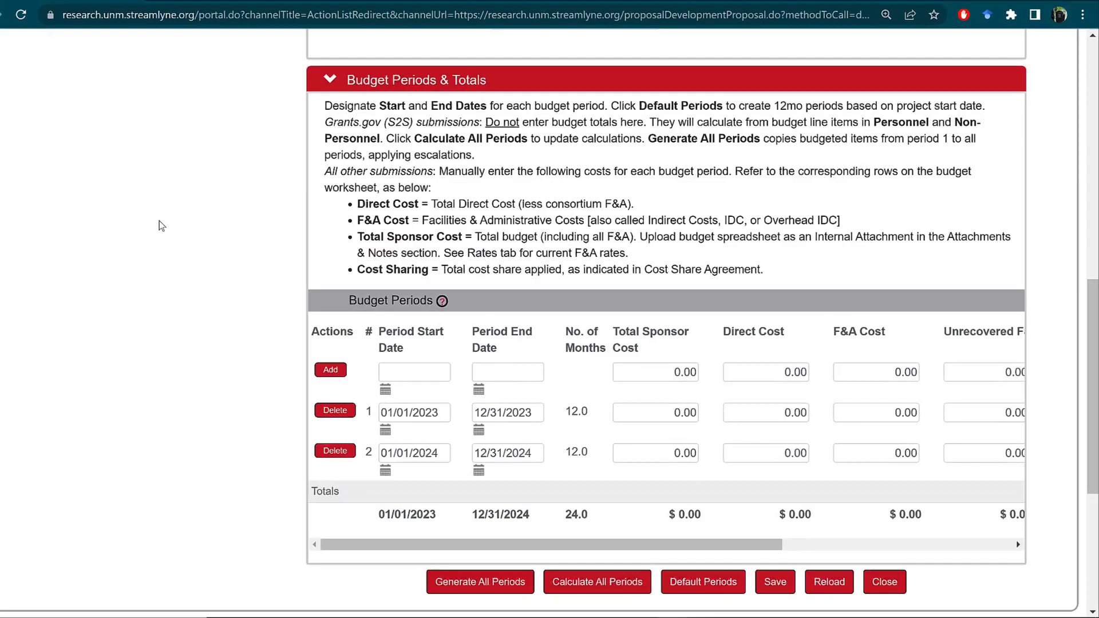
scroll(159, 221, up, 10)
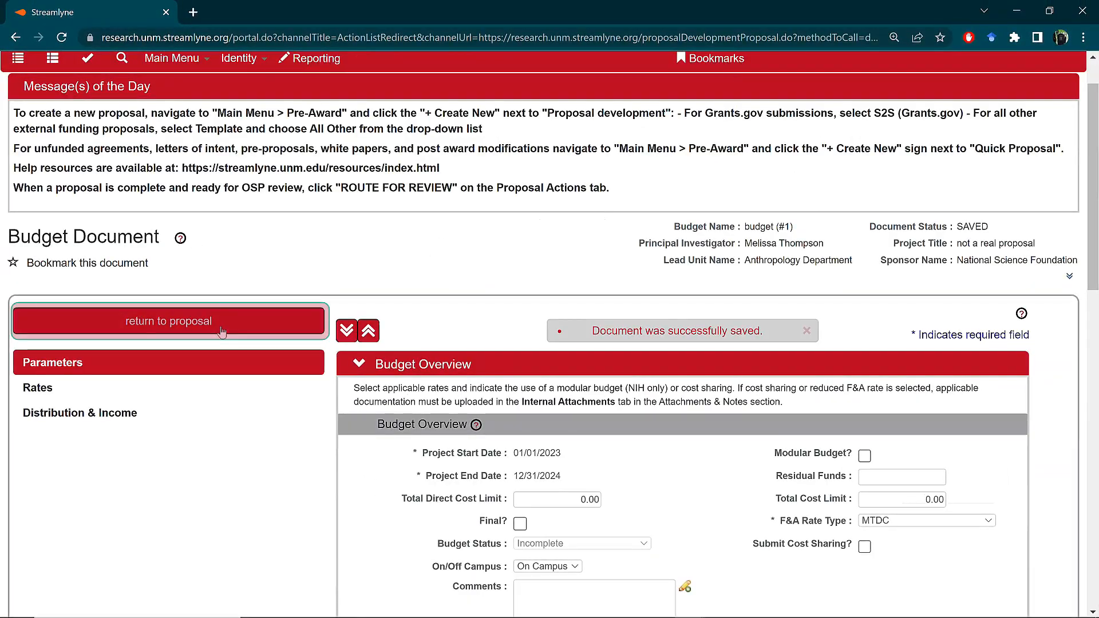
click(222, 330)
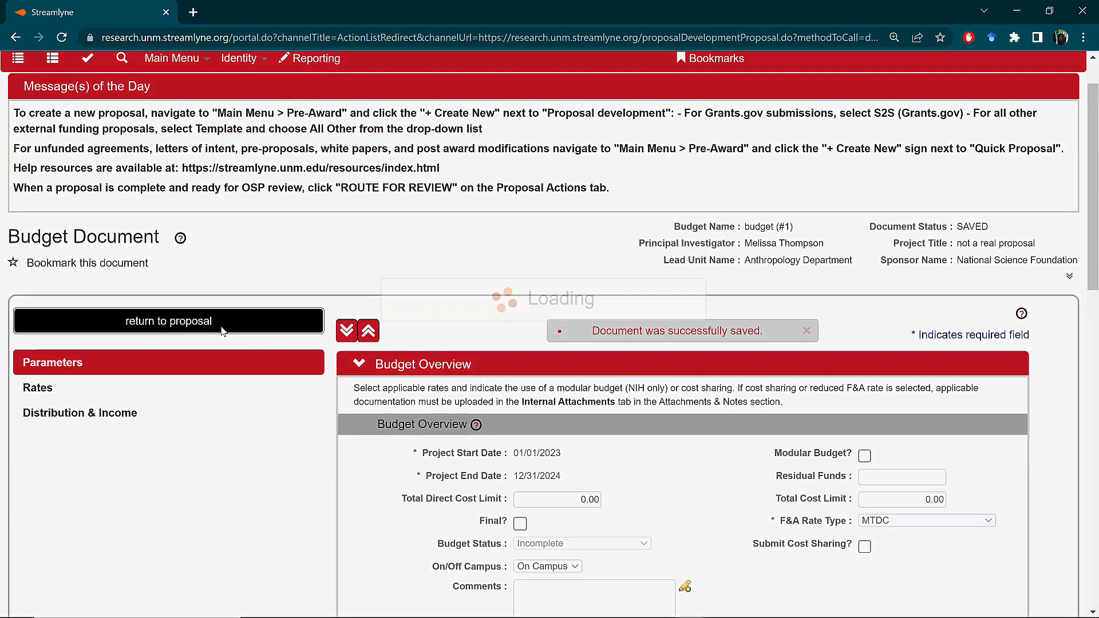